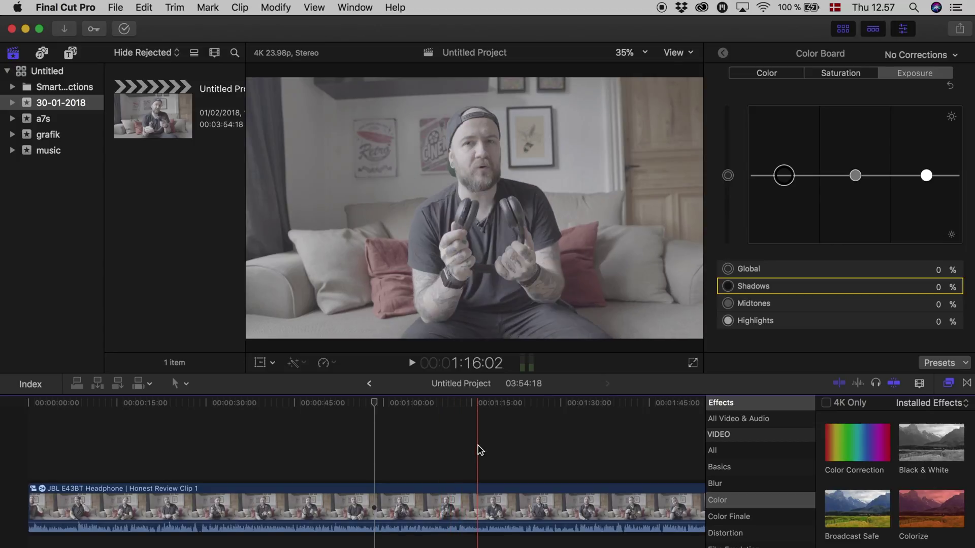
Move the playhead to about 1:26:16 and display the video scopes beside the viewer
click(542, 447)
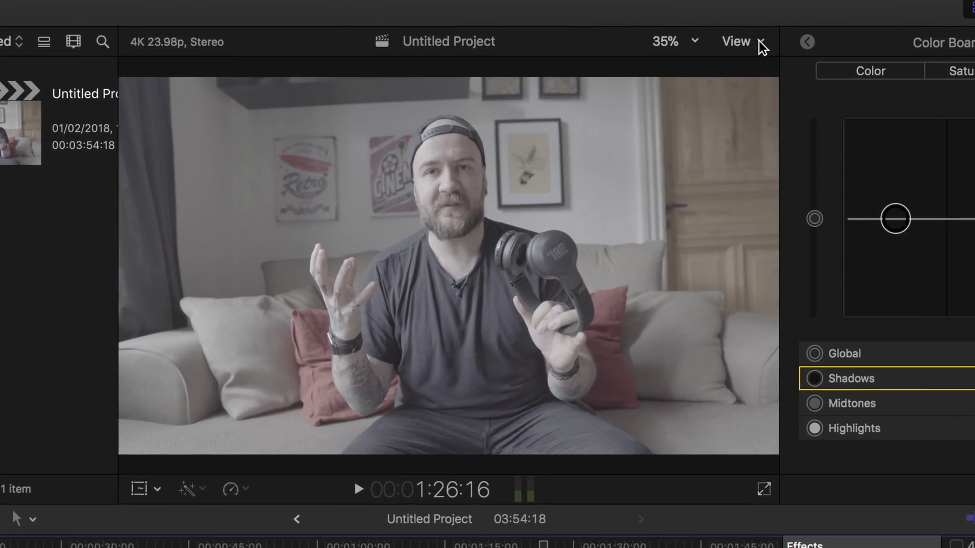
click(760, 41)
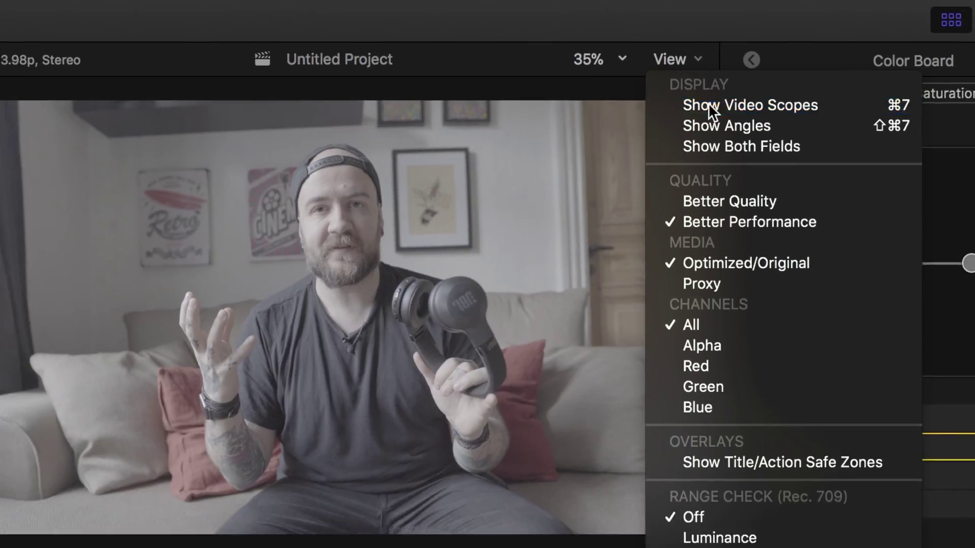
click(724, 99)
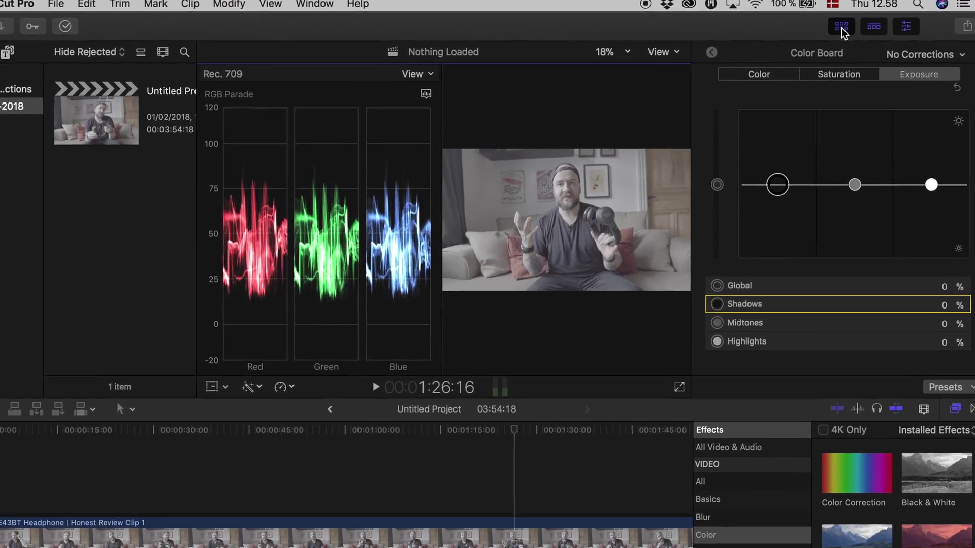
Hide the browser and switch the waveform scope's channels to Luma
click(810, 40)
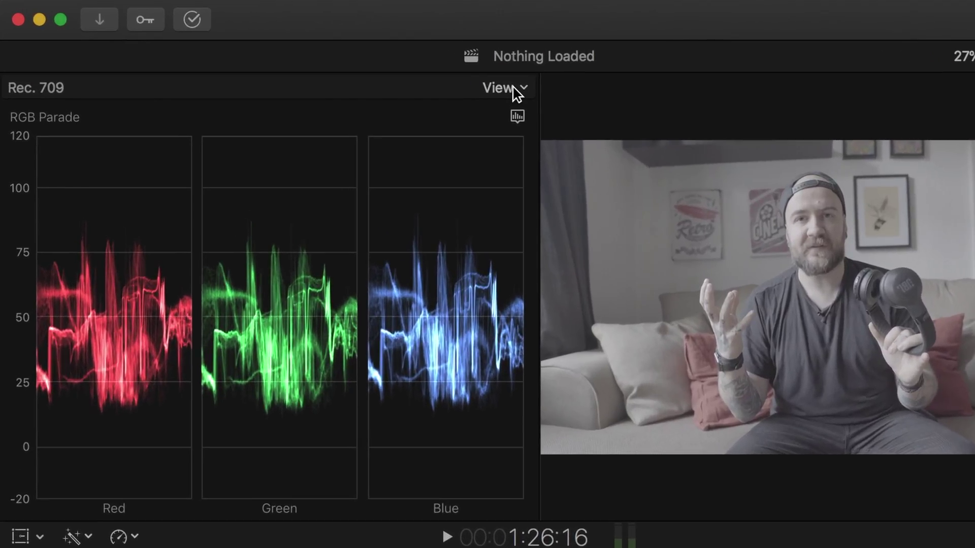
click(517, 117)
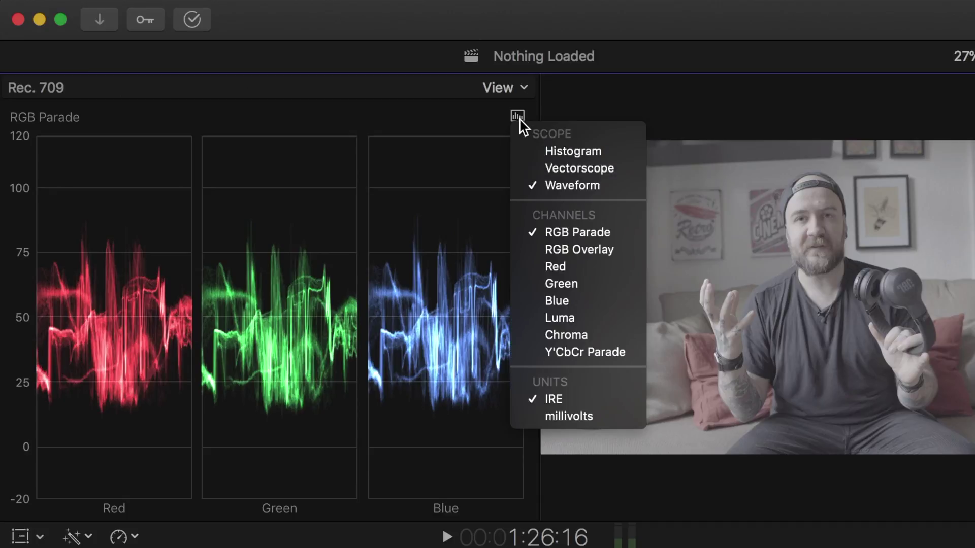
click(582, 318)
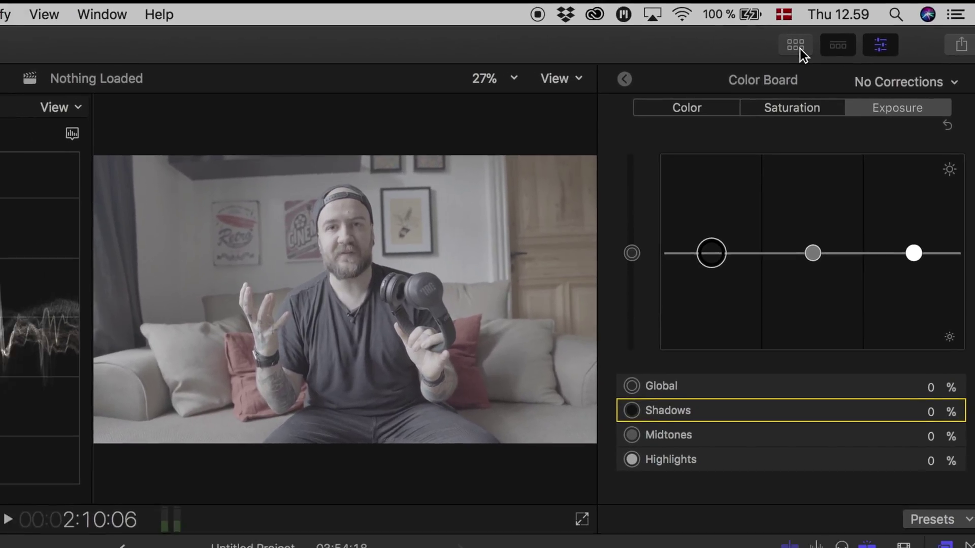
Place the Adjustment Layer title above the headphone clip, extend its start to a duration of about 1:11:10, and park the playhead at 50:00
click(801, 43)
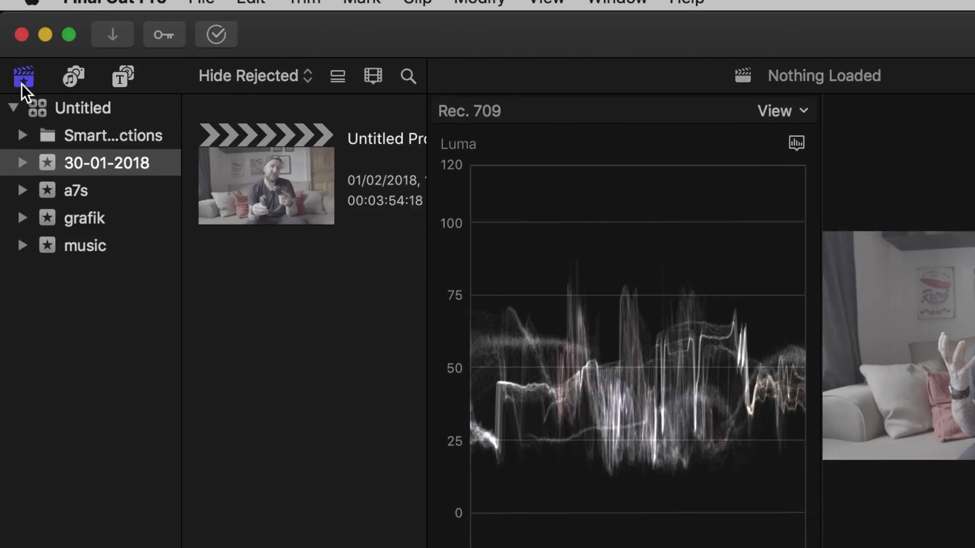
click(121, 79)
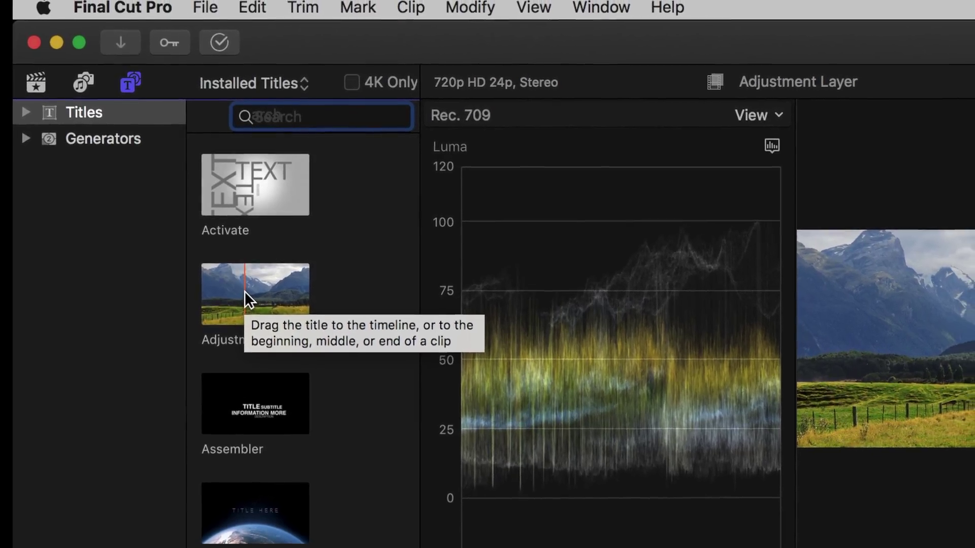
click(245, 297)
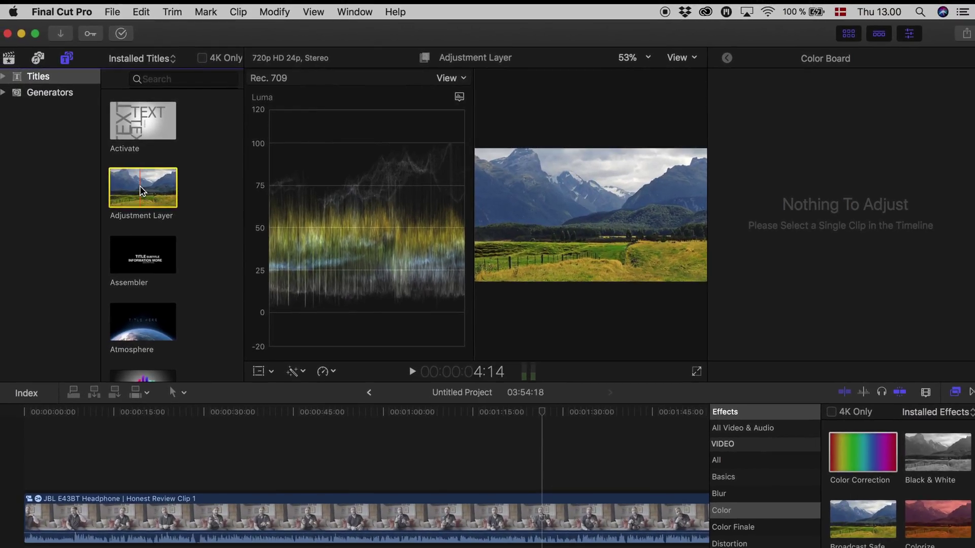
drag(140, 191, 598, 479)
drag(315, 480, 174, 480)
click(315, 412)
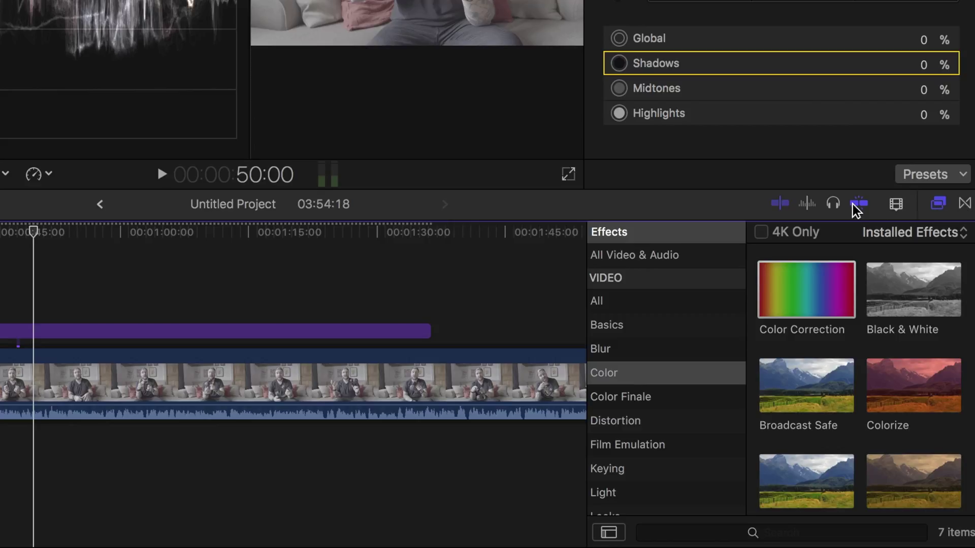
Apply the Color Correction effect from the Color category to the adjustment layer
click(939, 207)
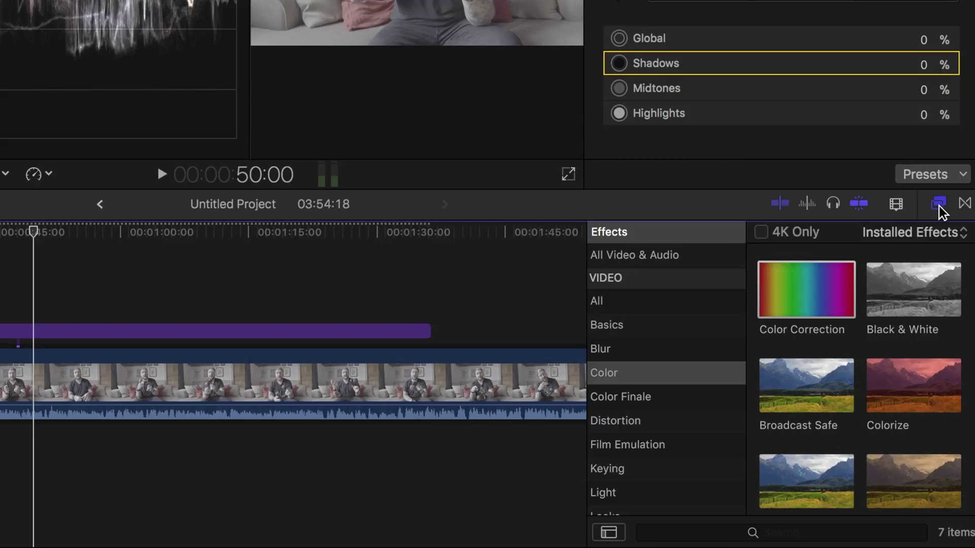
click(940, 206)
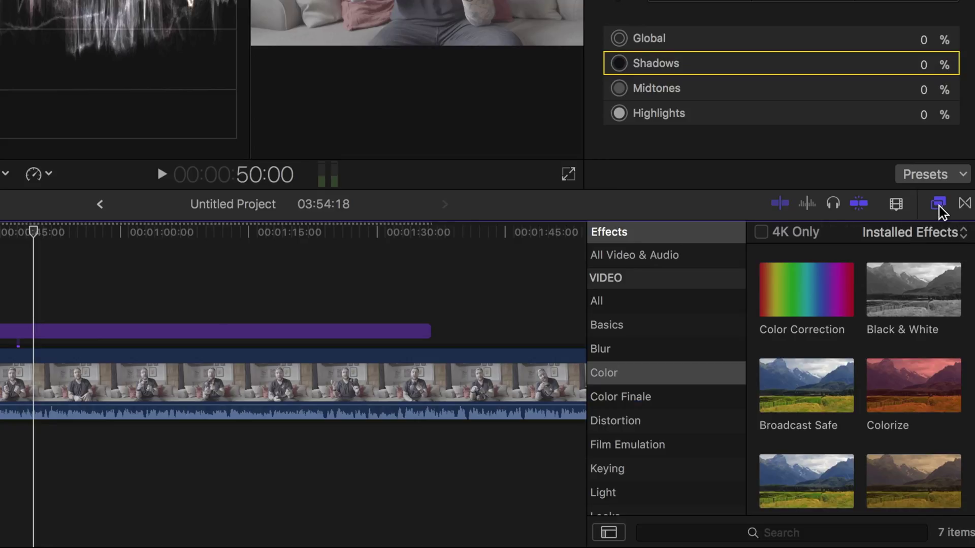
click(626, 376)
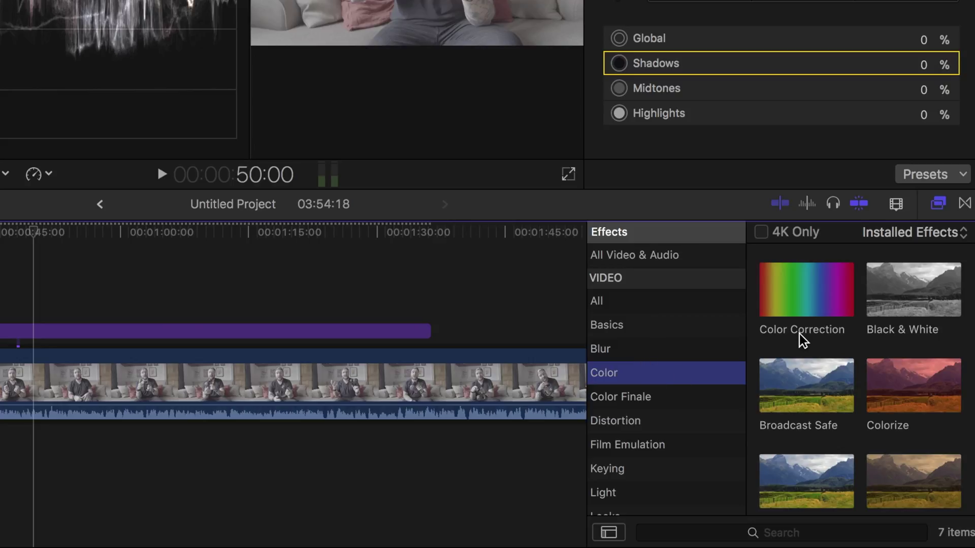
drag(806, 304, 260, 335)
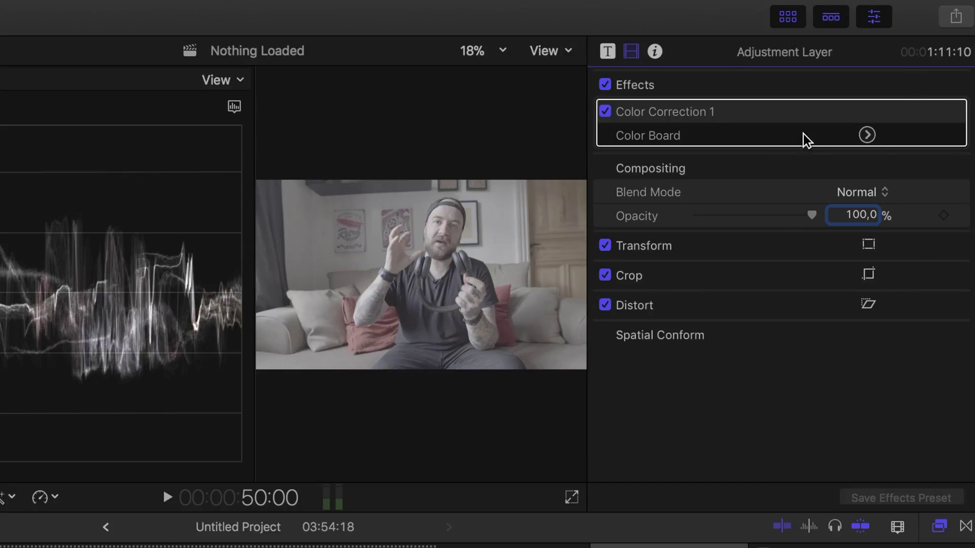
Open the Color Board of Color Correction 1 on the adjustment layer and hide the browser
click(874, 17)
click(874, 18)
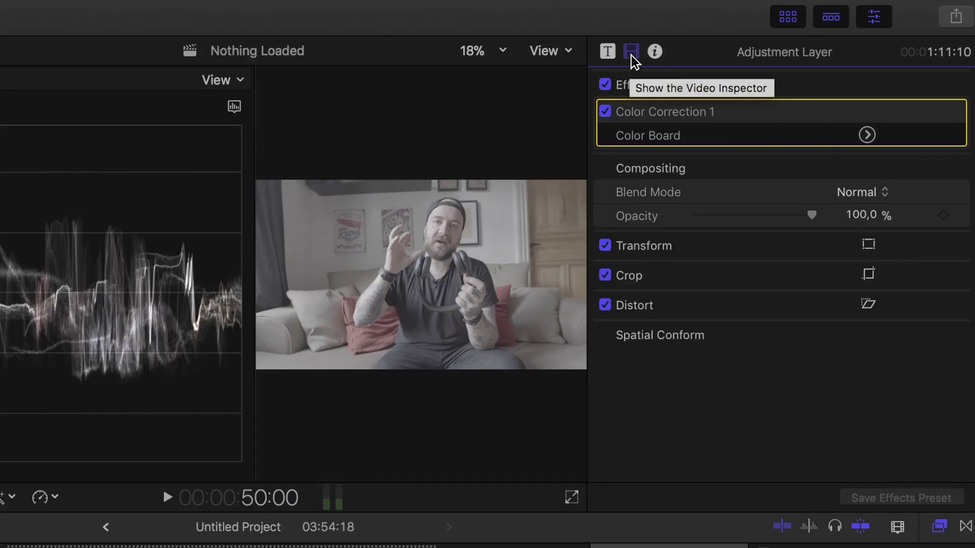
click(609, 54)
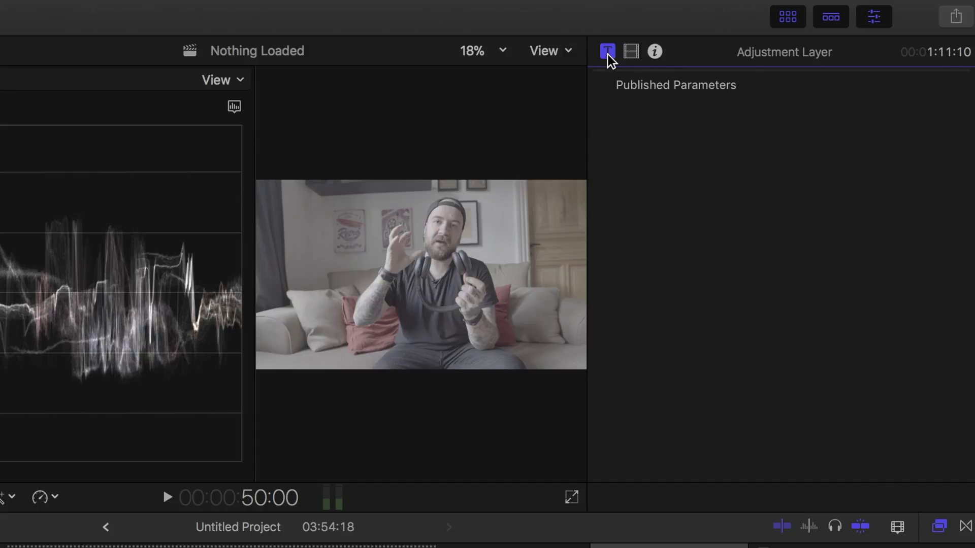
click(653, 53)
click(637, 54)
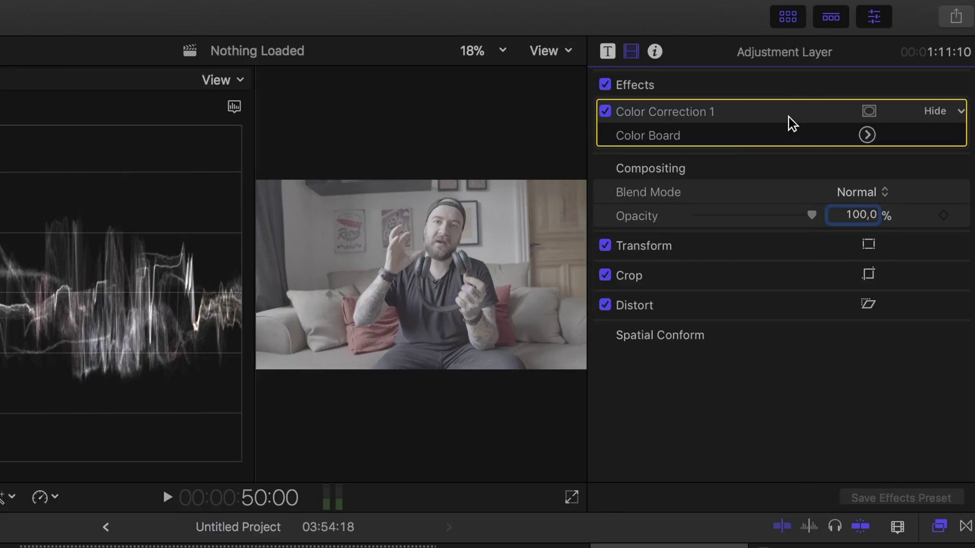
click(866, 135)
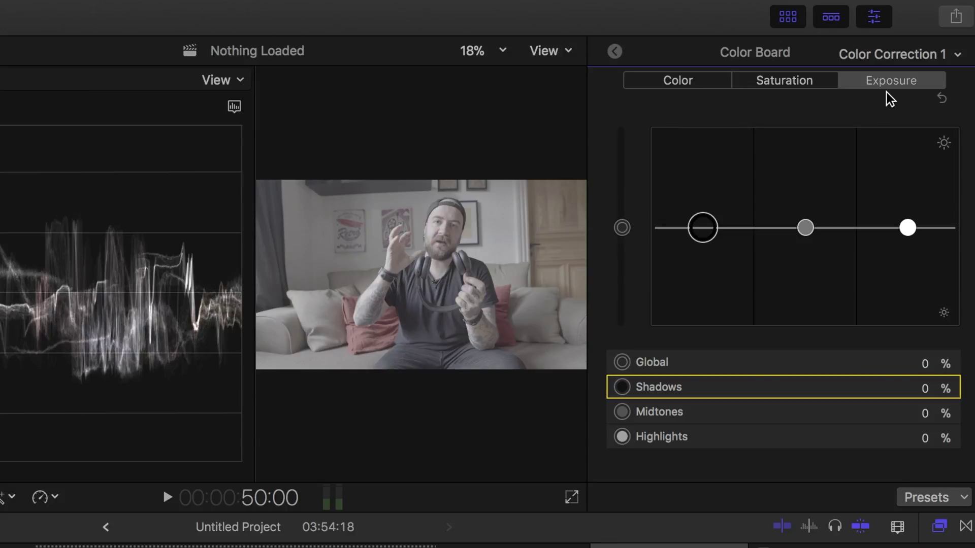
click(788, 21)
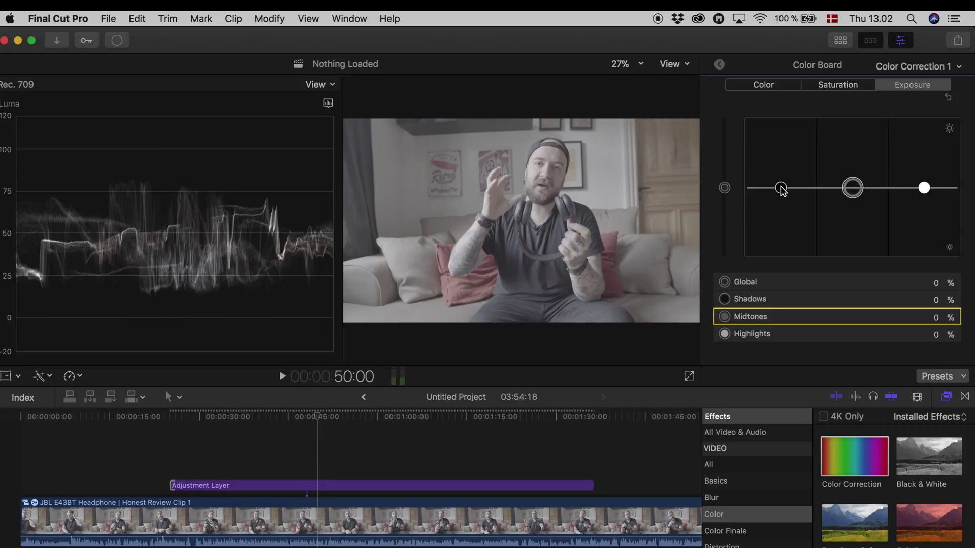
Set the Color Board exposure to -13% for shadows and 9% for highlights
click(781, 188)
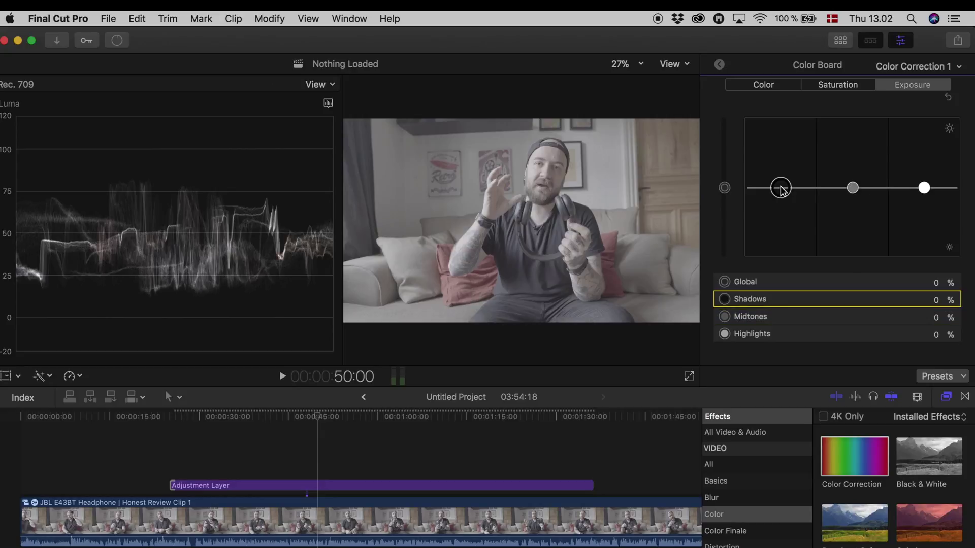
drag(782, 190, 784, 199)
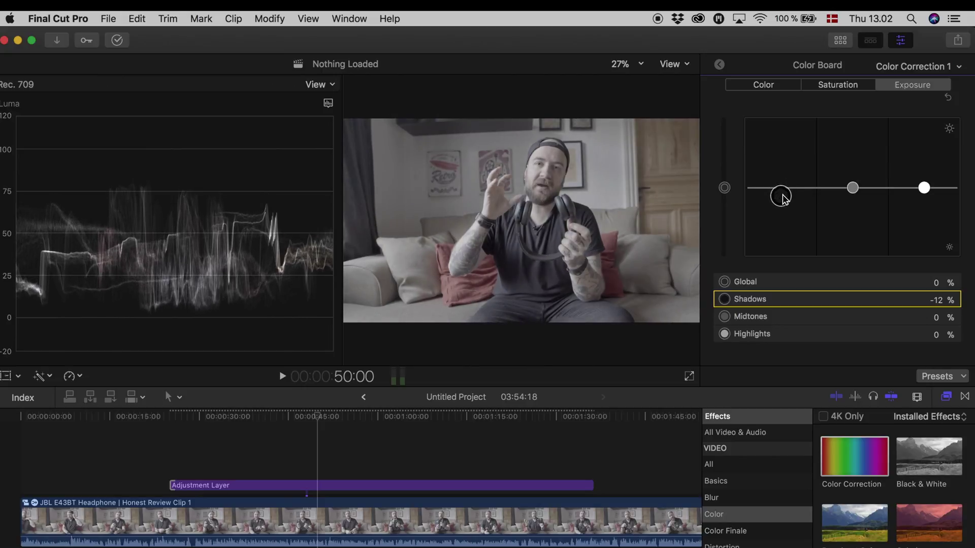
drag(784, 199, 785, 199)
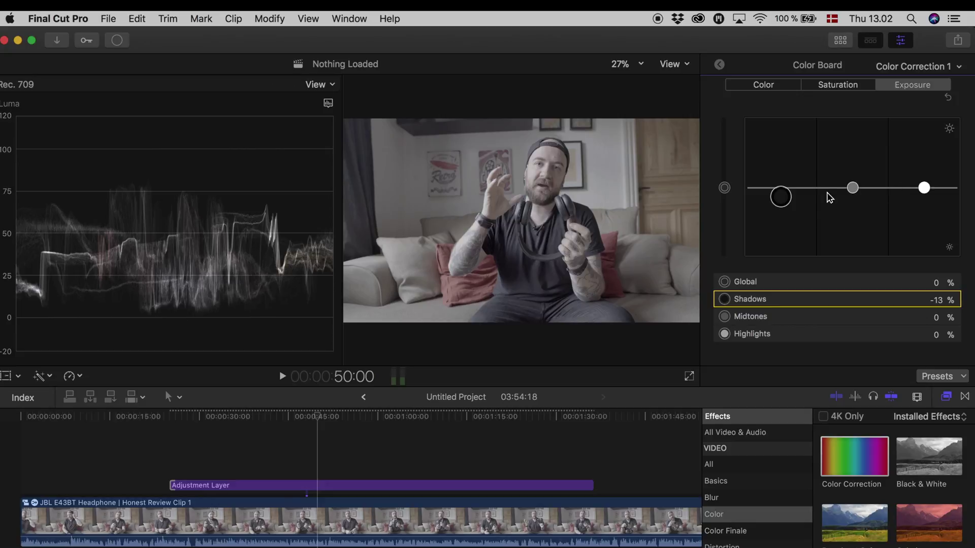
click(924, 189)
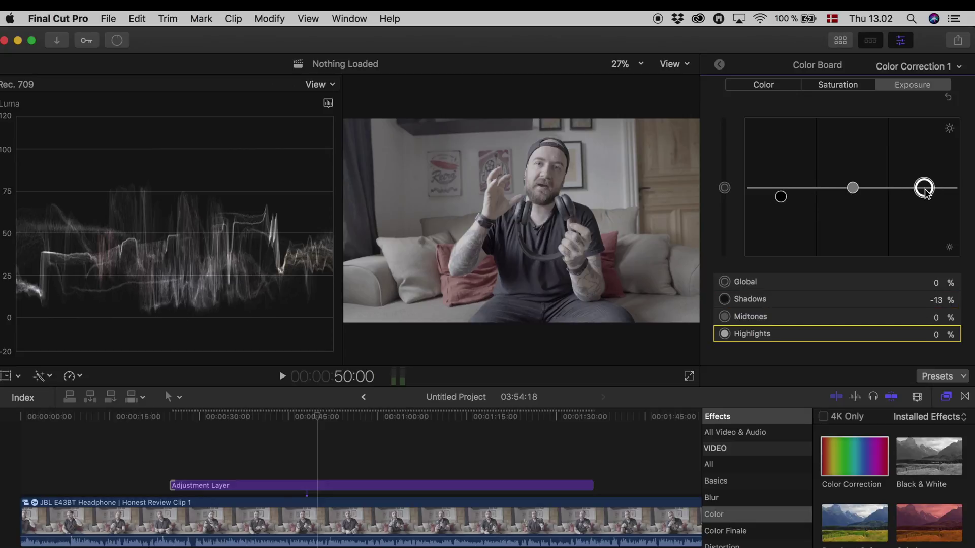
mouse_move(925, 193)
mouse_down()
mouse_move(925, 180)
mouse_move(926, 187)
mouse_up()
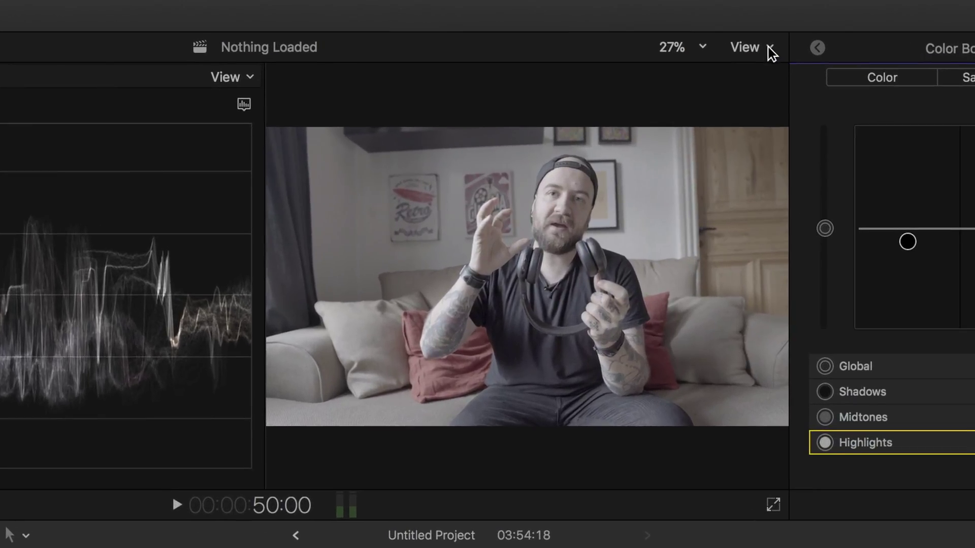
Hide the video scopes and apply the ColorFinale effect to the adjustment layer
click(768, 46)
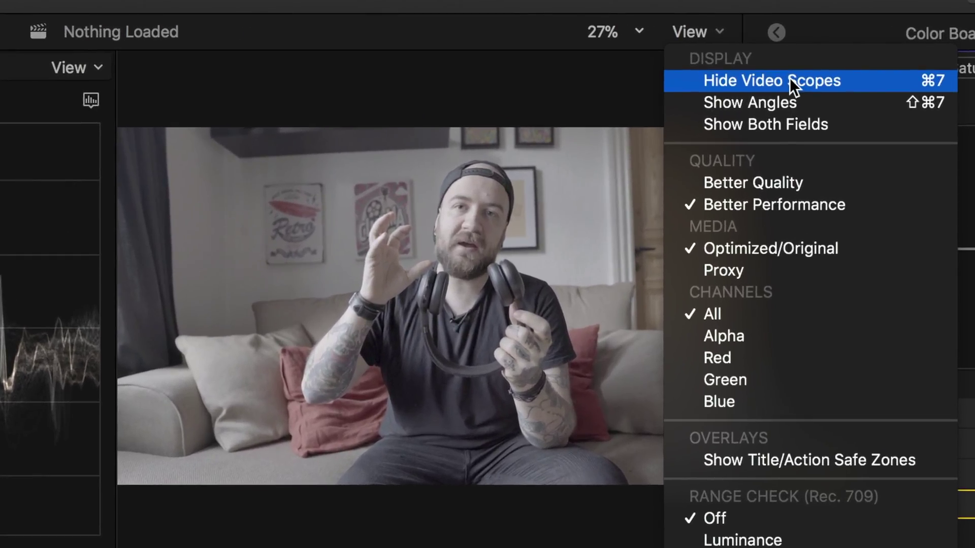
click(790, 80)
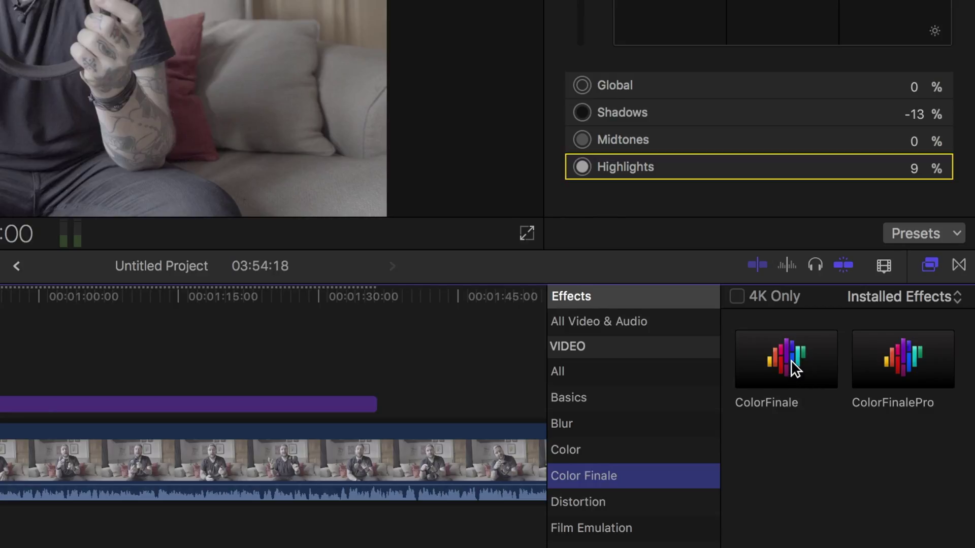
click(794, 369)
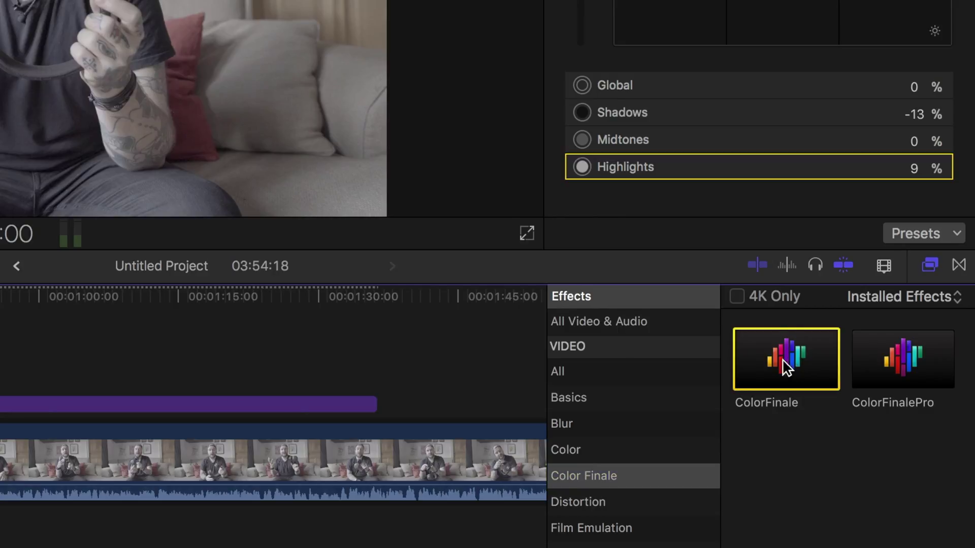
drag(782, 358, 140, 402)
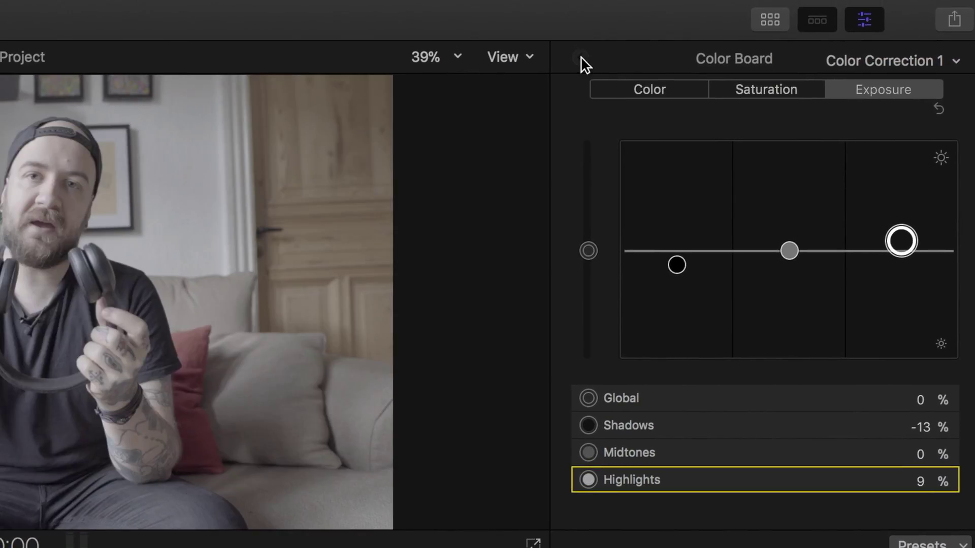
Open the ColorFinale controls for the adjustment layer and add a Curves layer
click(581, 58)
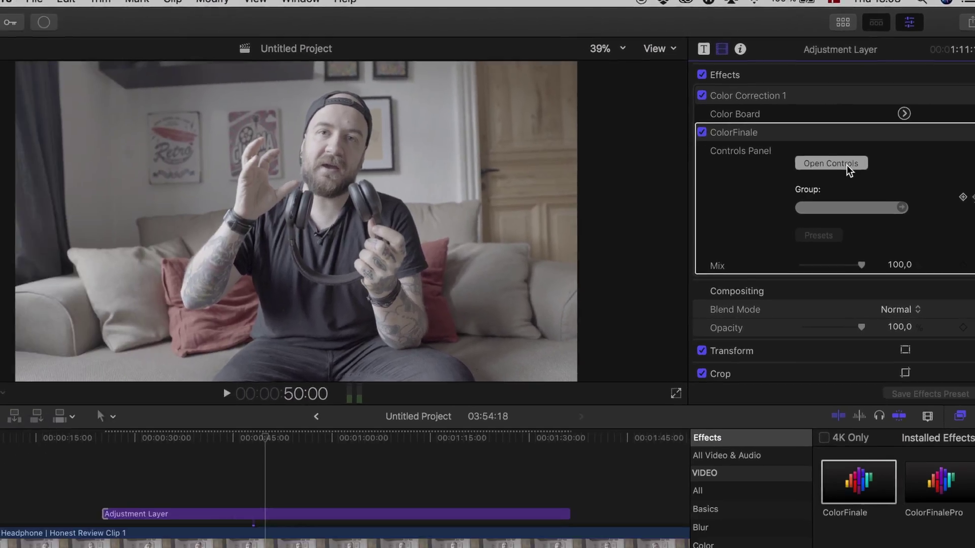
click(794, 221)
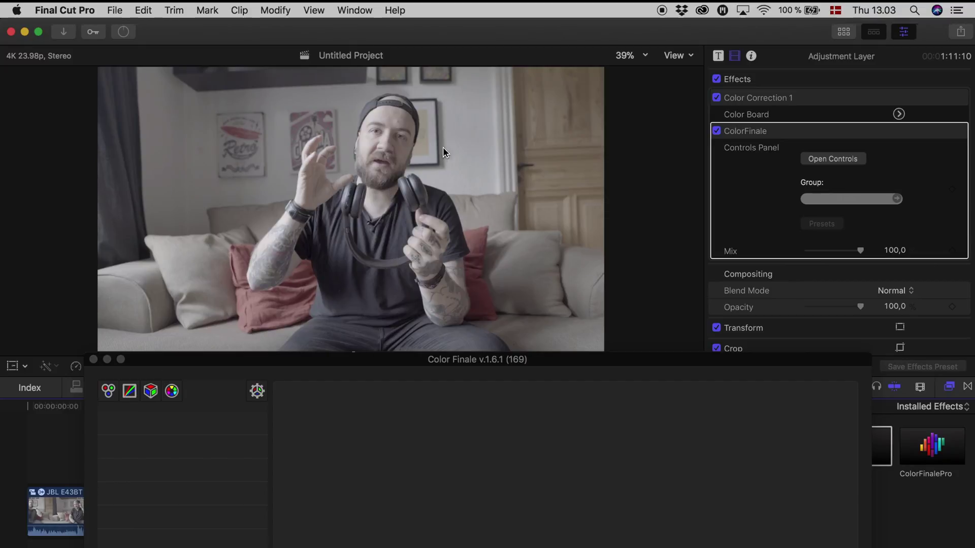
mouse_move(129, 391)
mouse_down()
mouse_move(126, 413)
mouse_move(181, 445)
mouse_up()
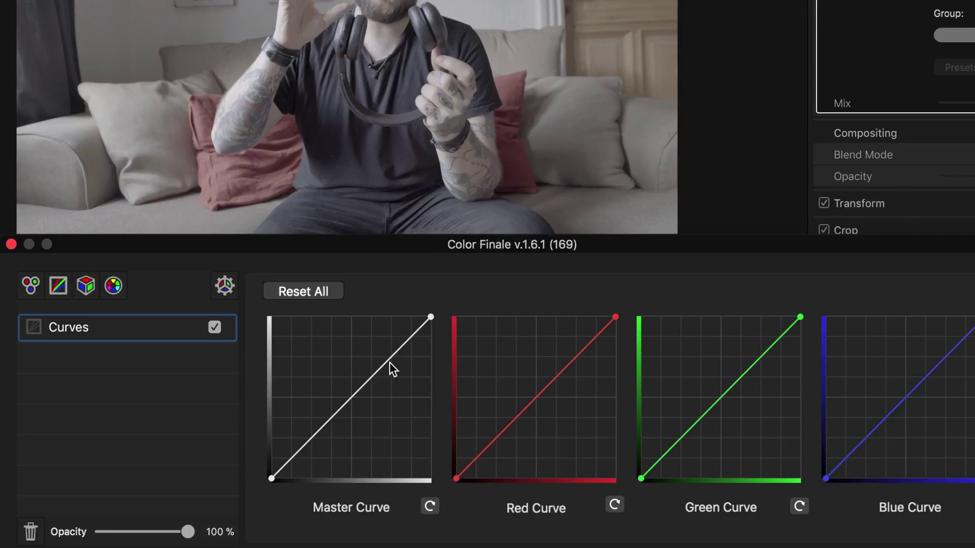
Shape the master curve into a gentle S by raising the highlights and lowering the shadows, with the black point lifted slightly
drag(389, 363, 388, 355)
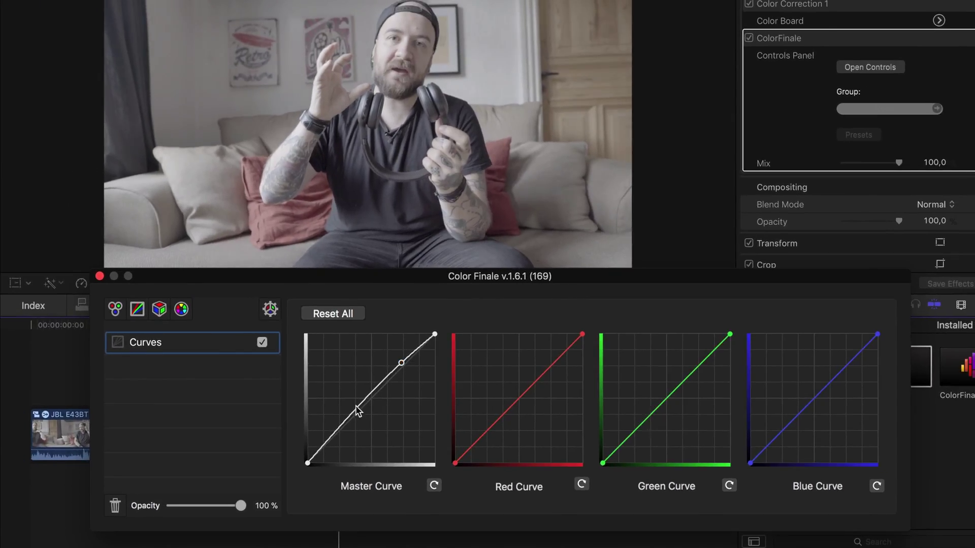
drag(356, 408, 349, 427)
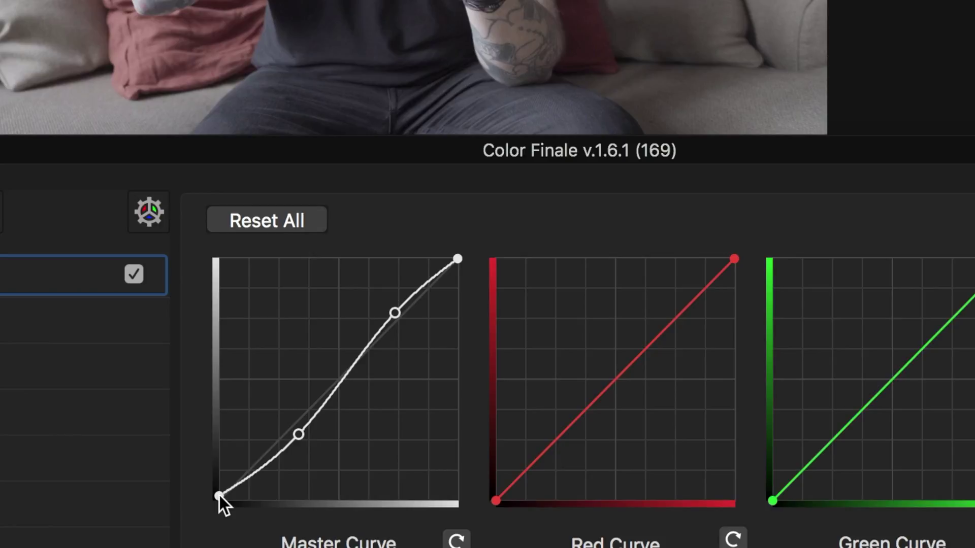
drag(220, 496, 218, 483)
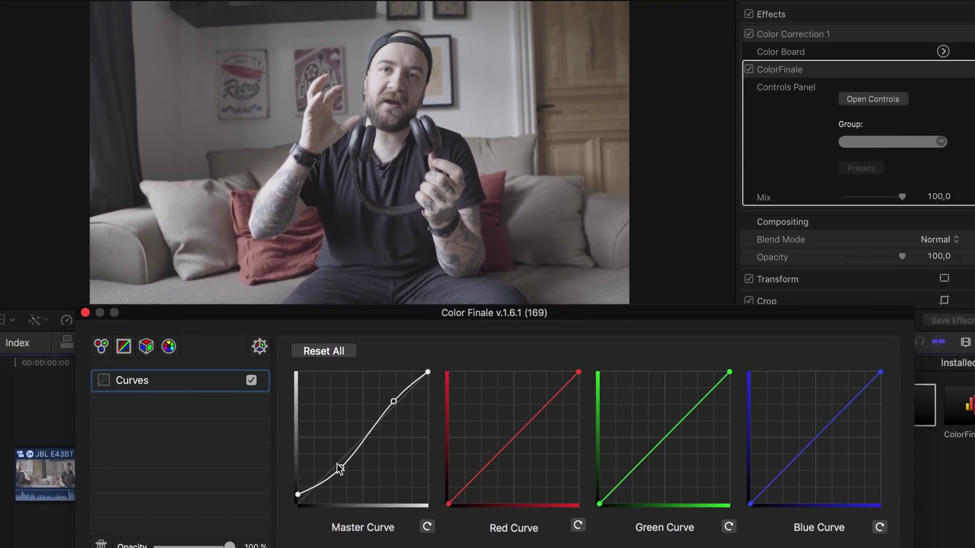
drag(341, 468, 342, 470)
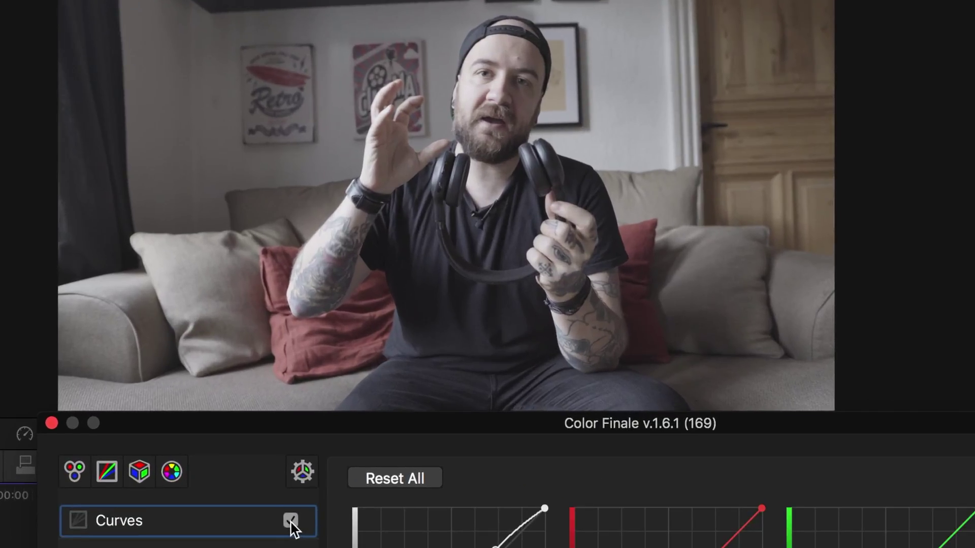
Compare the footage with the Curves layer off and on, leaving the layer enabled
click(251, 380)
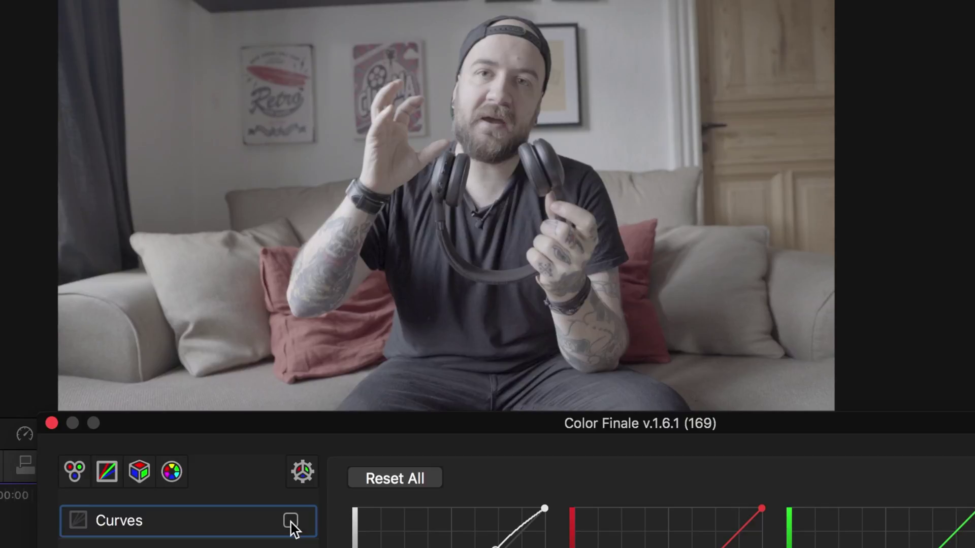
click(291, 521)
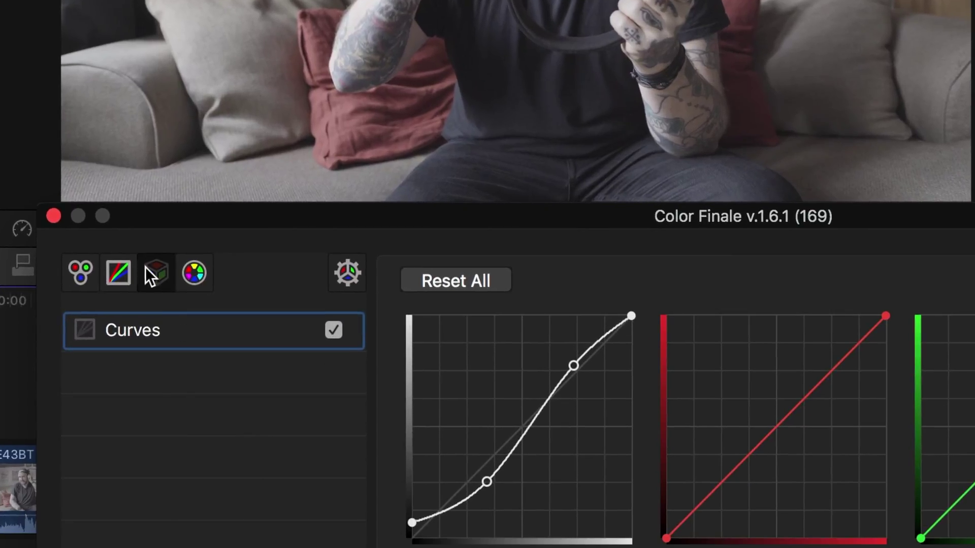
Add a LUT Utility layer and apply Captain America Civil War - LOG.cube from the LOG group
click(132, 468)
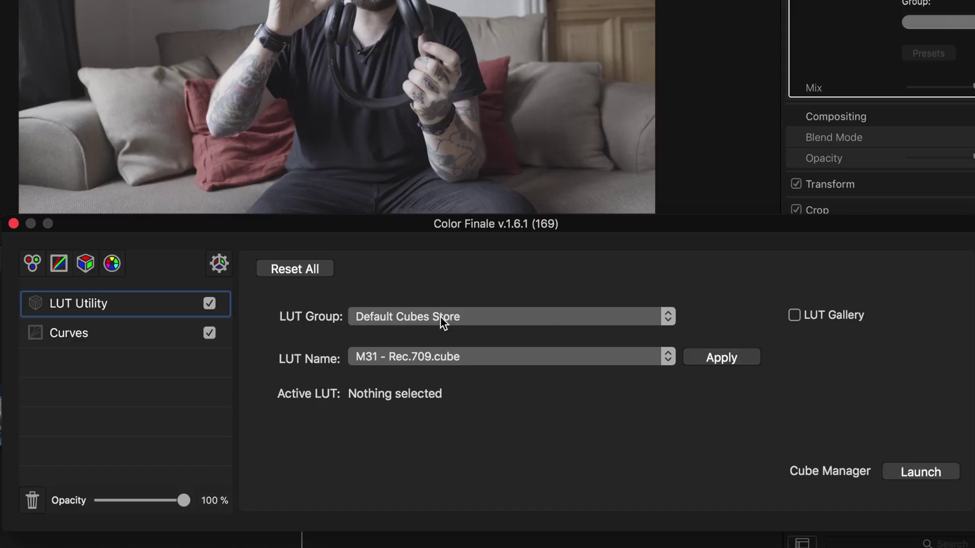
click(479, 312)
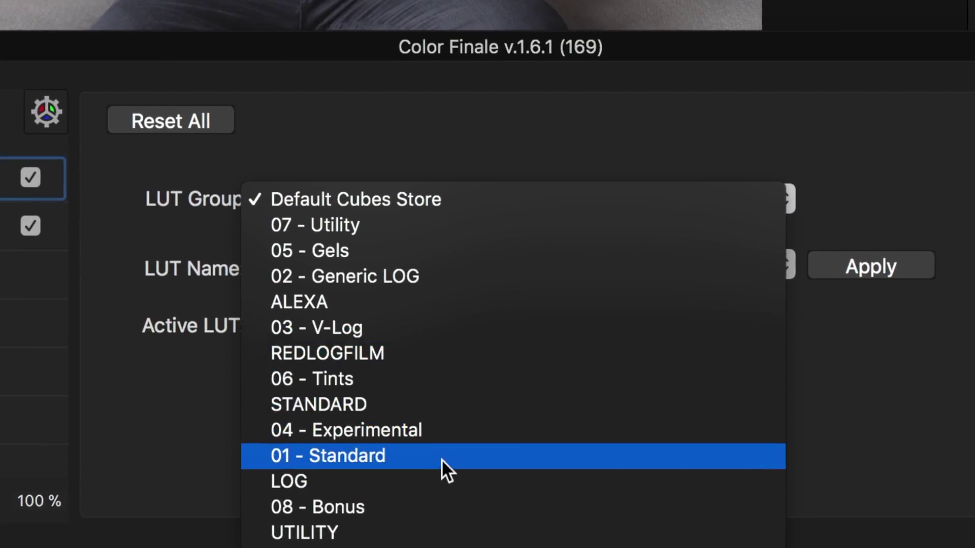
click(438, 486)
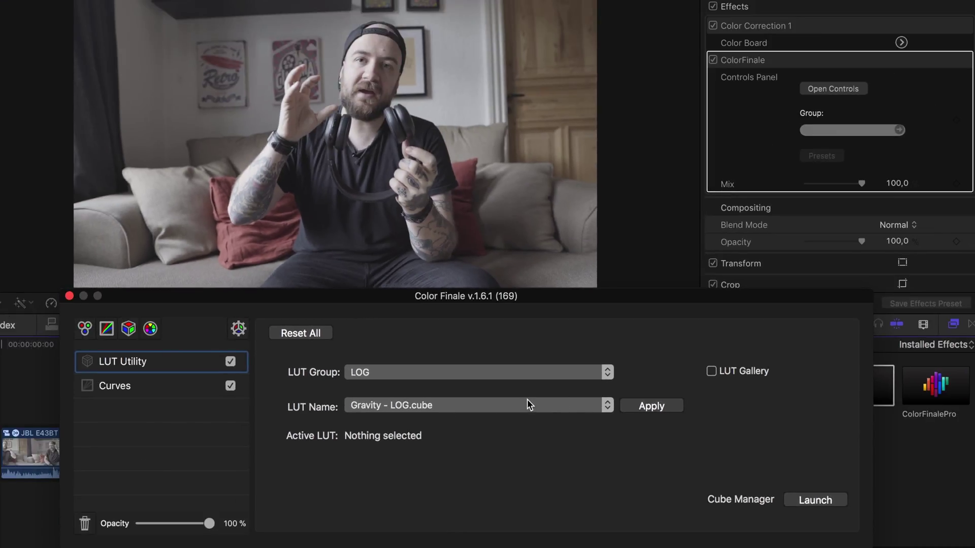
click(529, 403)
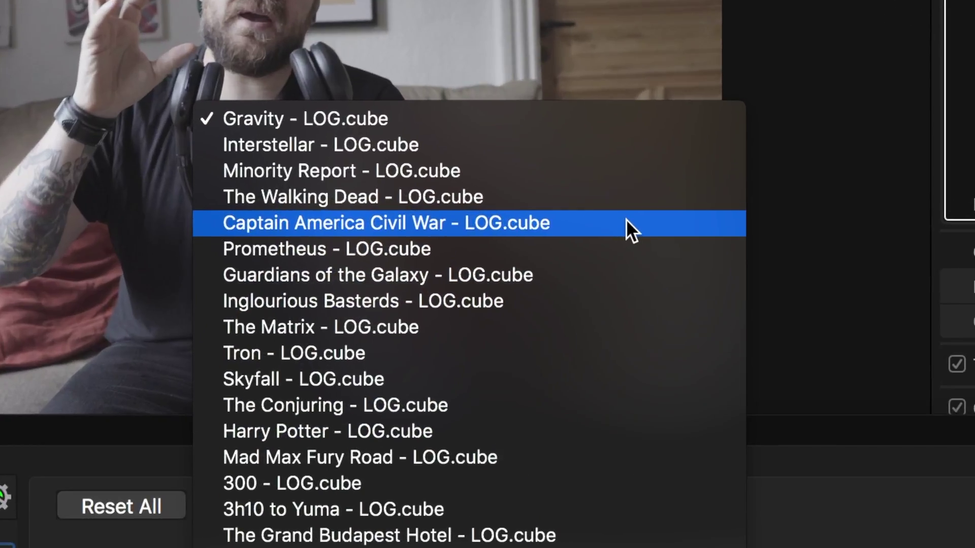
click(625, 223)
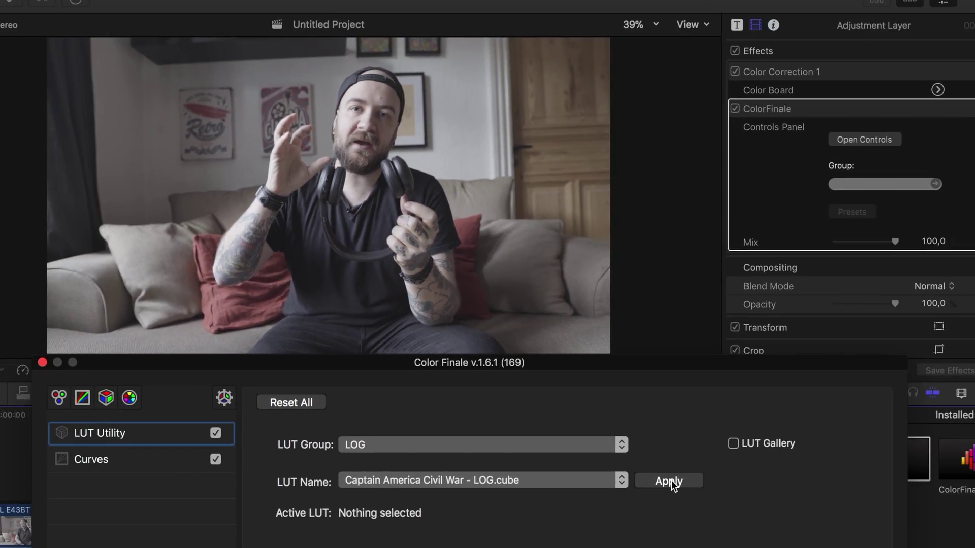
click(671, 481)
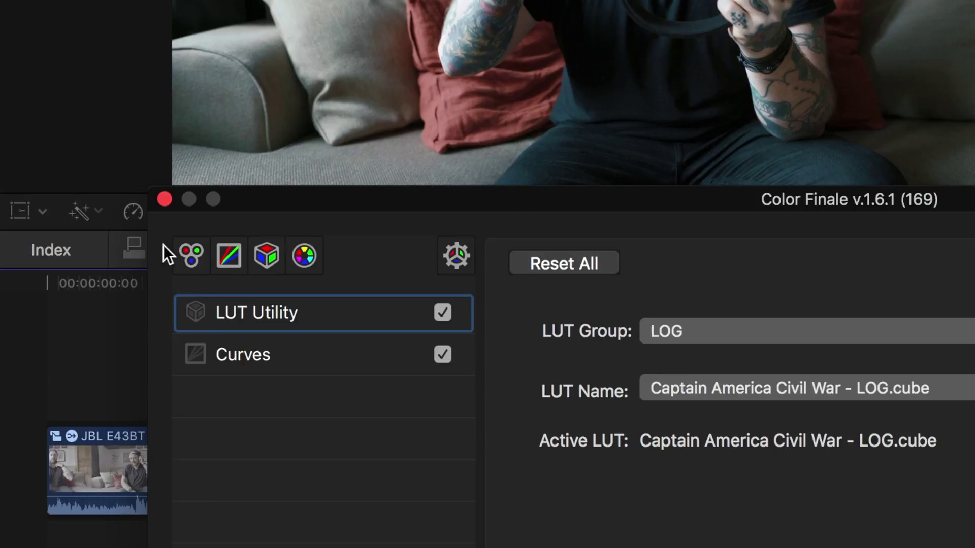
Add a Color Wheels layer and push the Gain wheel slightly toward red, at Red 0,03, Green -0,02, Blue -0,01
click(189, 260)
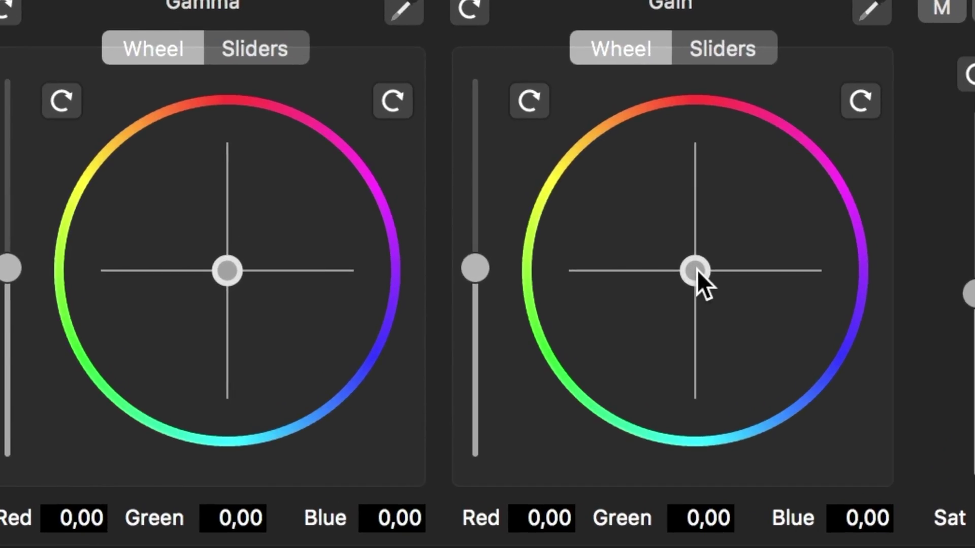
drag(696, 269, 693, 256)
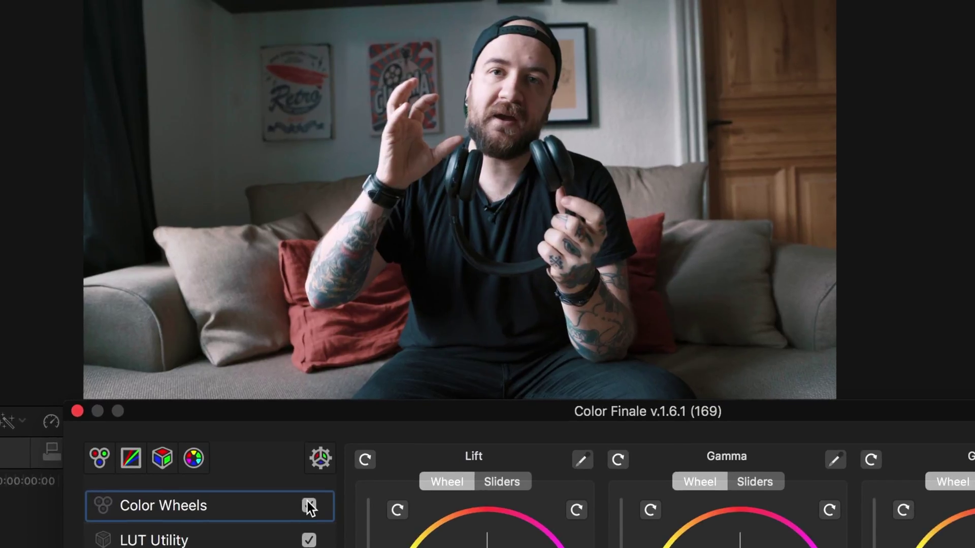
Compare the image with the Color Wheels layer off and on several times, leaving it enabled
click(308, 506)
click(309, 506)
click(309, 505)
click(309, 506)
click(309, 505)
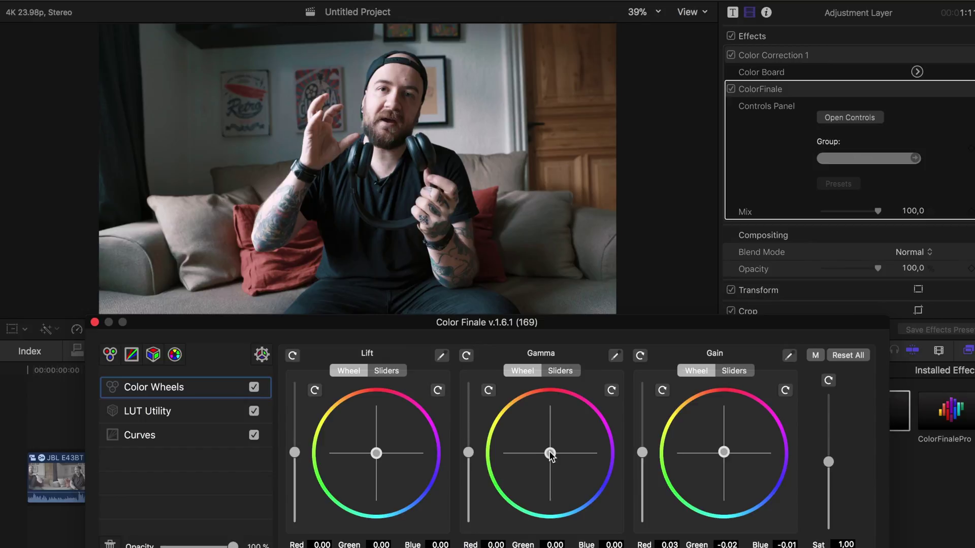
Try shifting the Gamma wheel slightly toward red and reset its color balance
drag(551, 454, 552, 452)
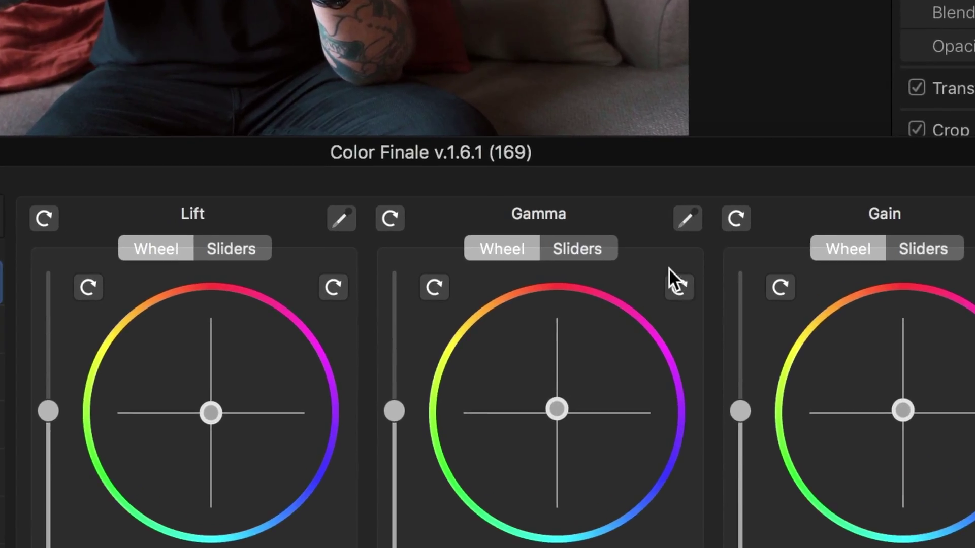
click(677, 287)
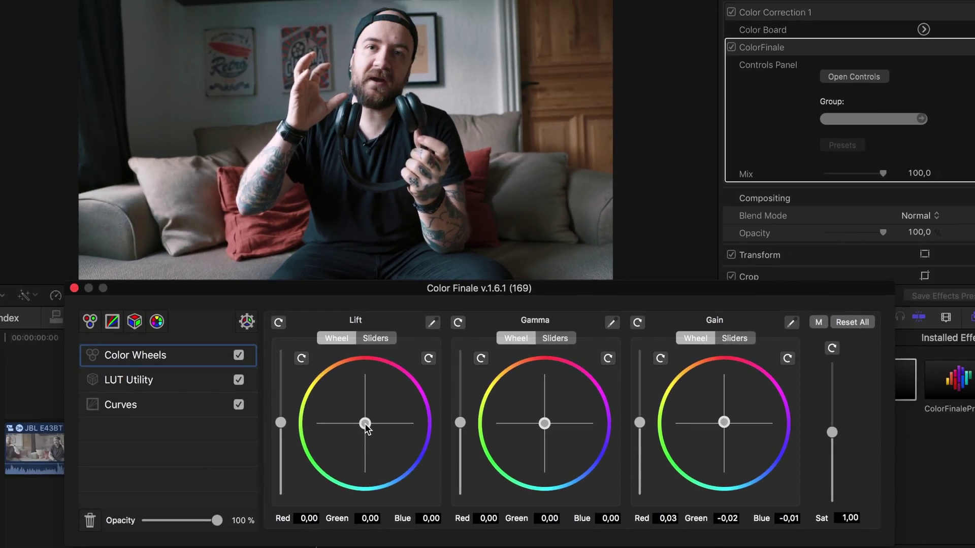
Push the Lift wheel slightly toward teal, at Red -0,02, Green 0,01, Blue 0,01, and compare the Color Wheels layer off and on
drag(366, 425, 368, 428)
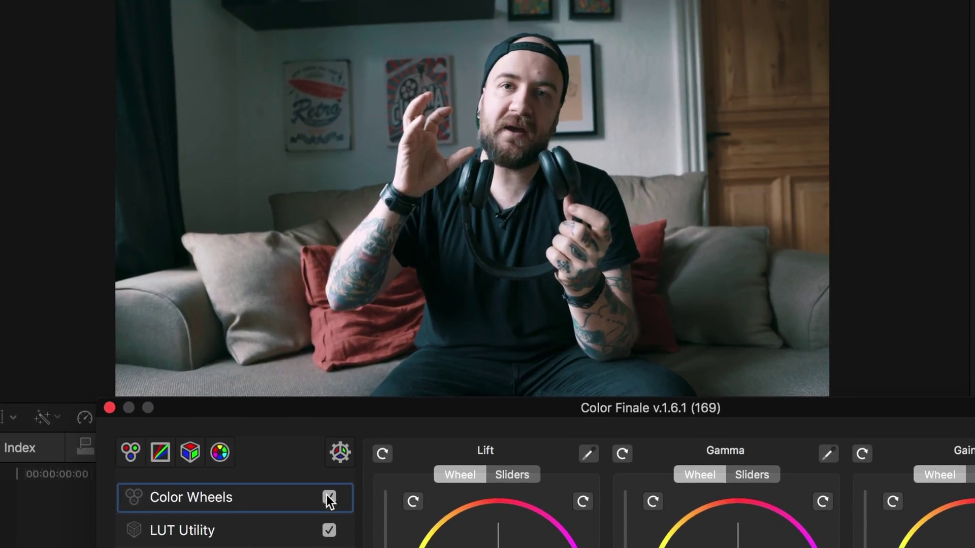
click(327, 497)
click(329, 498)
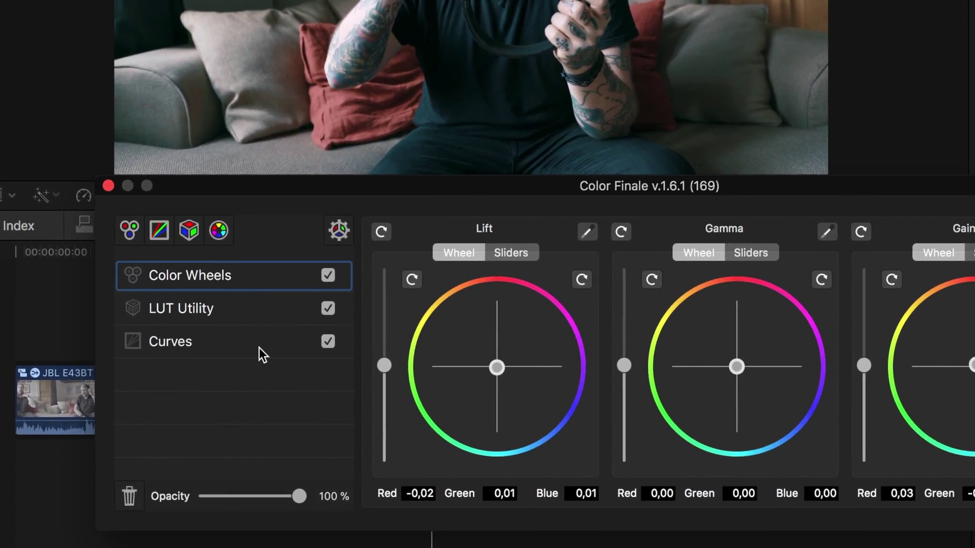
Return to the Curves layer and readjust the master curve's black point, raising it slightly above the corner for faded shadows
click(259, 348)
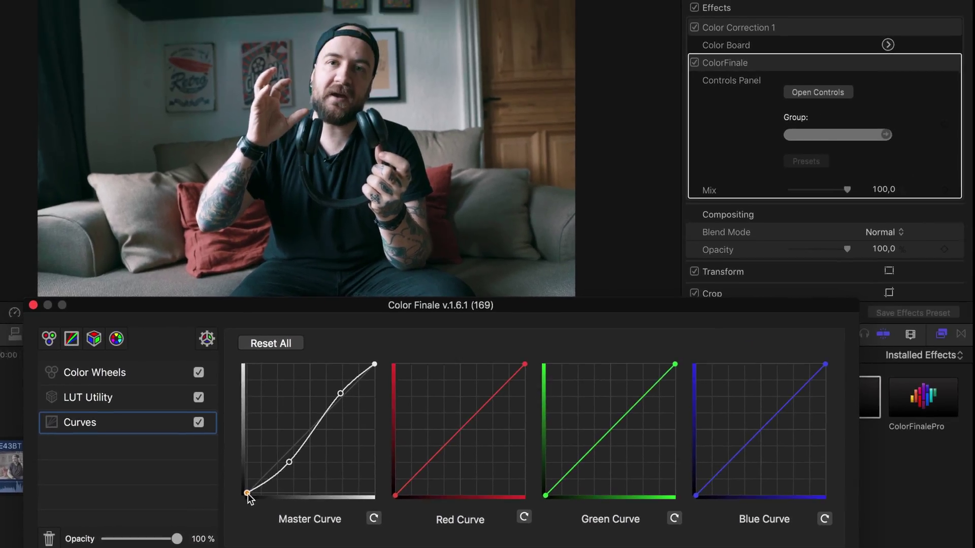
click(389, 425)
drag(248, 496, 239, 496)
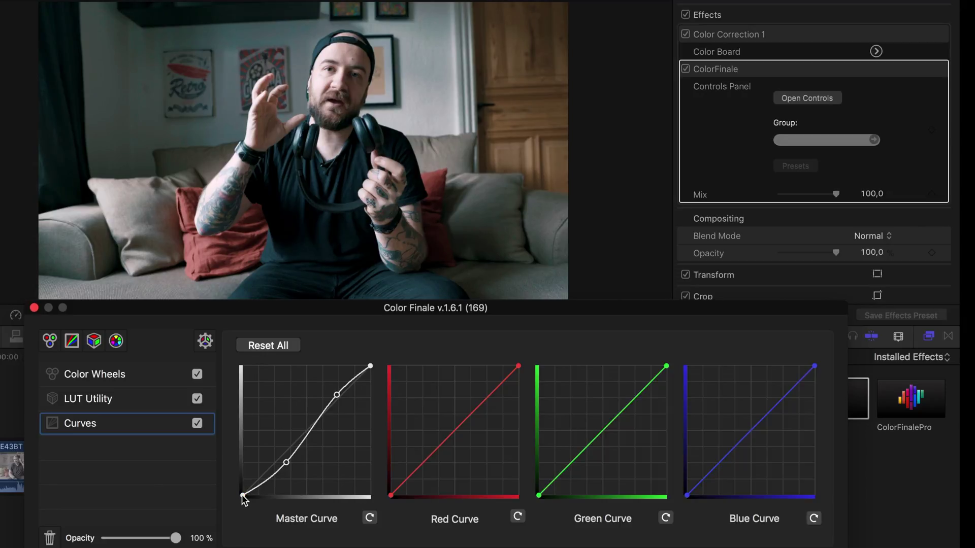
drag(241, 495, 241, 486)
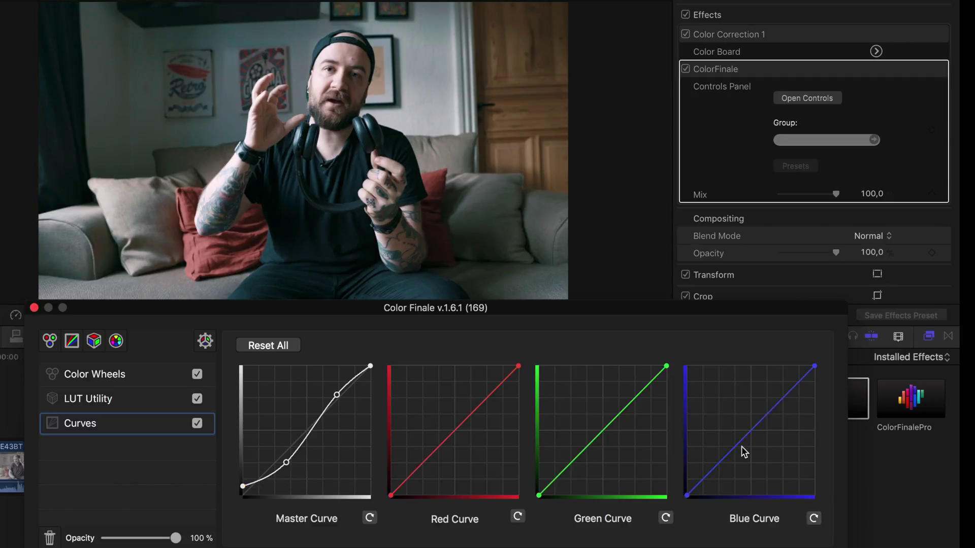